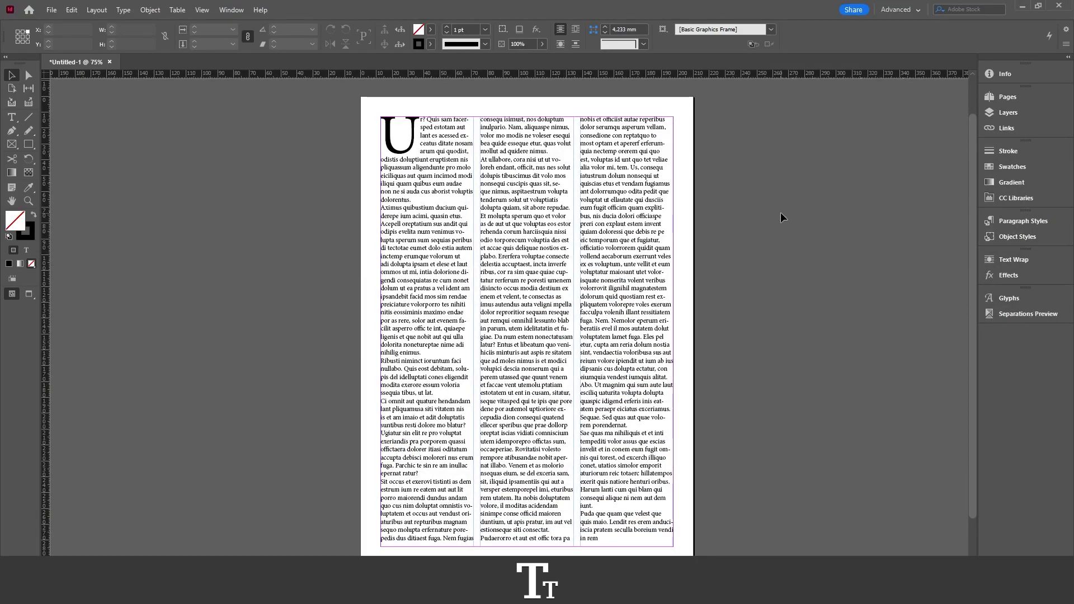
Deselect everything on the page and start File > Export to bring up the Export dialog.
left_click(755, 353)
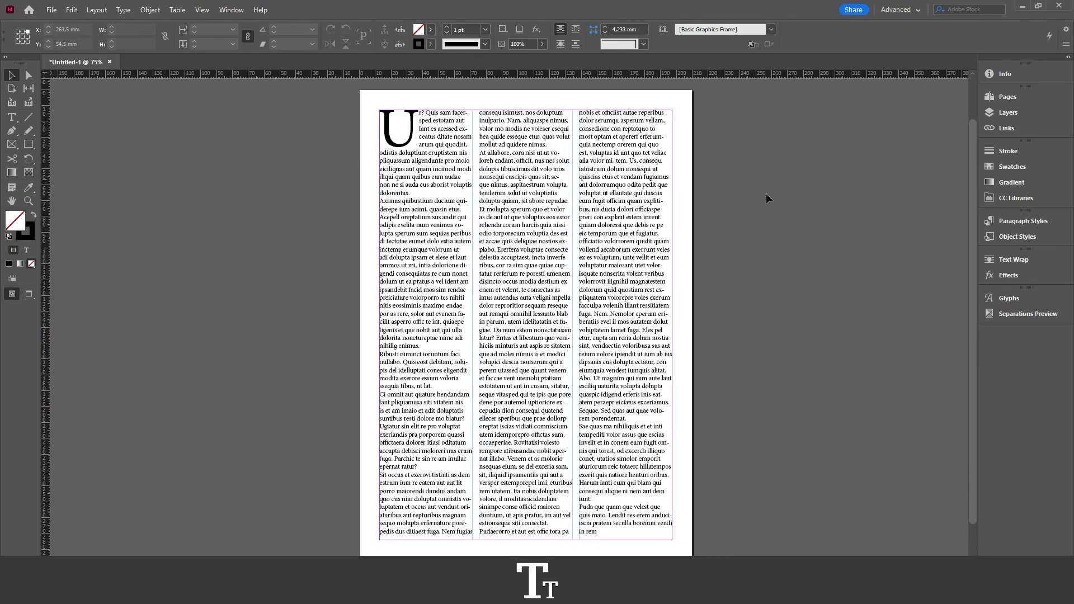
scroll(702, 204, "down", 1)
scroll(614, 155, "up", 1)
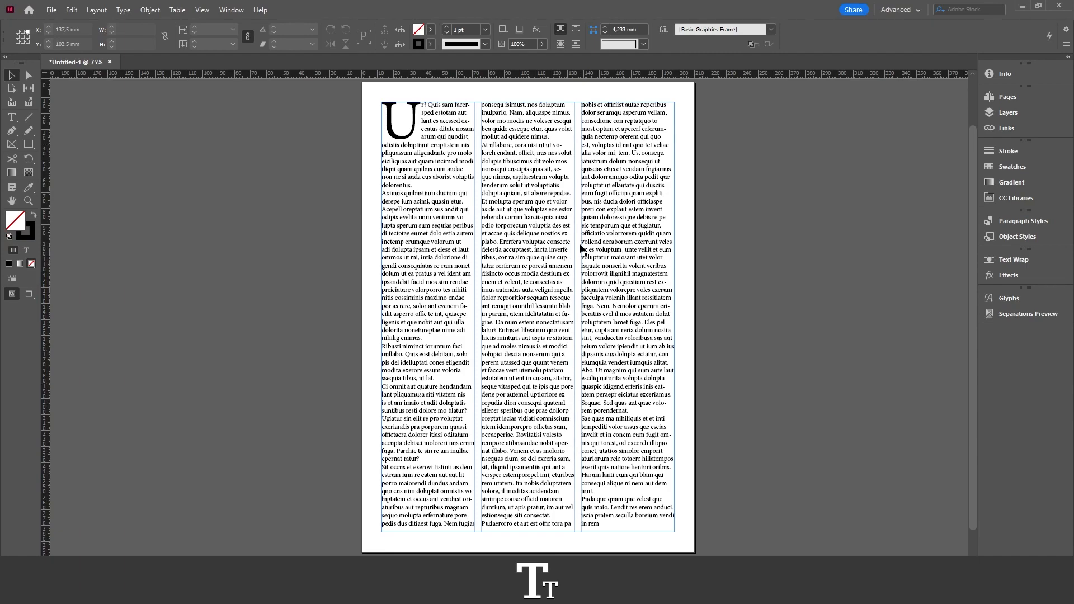
left_click(52, 10)
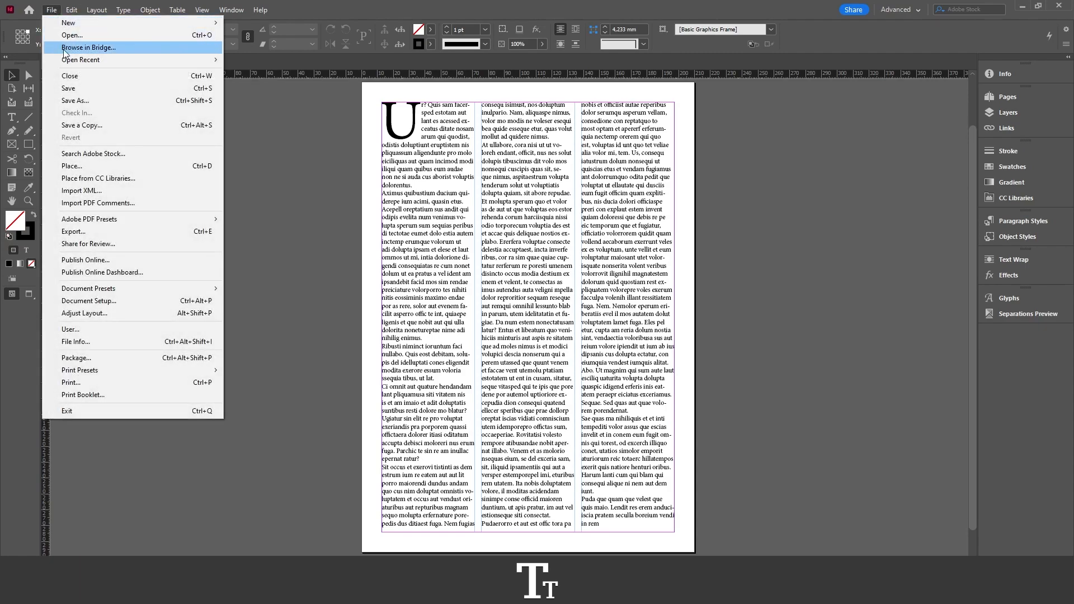
left_click(186, 232)
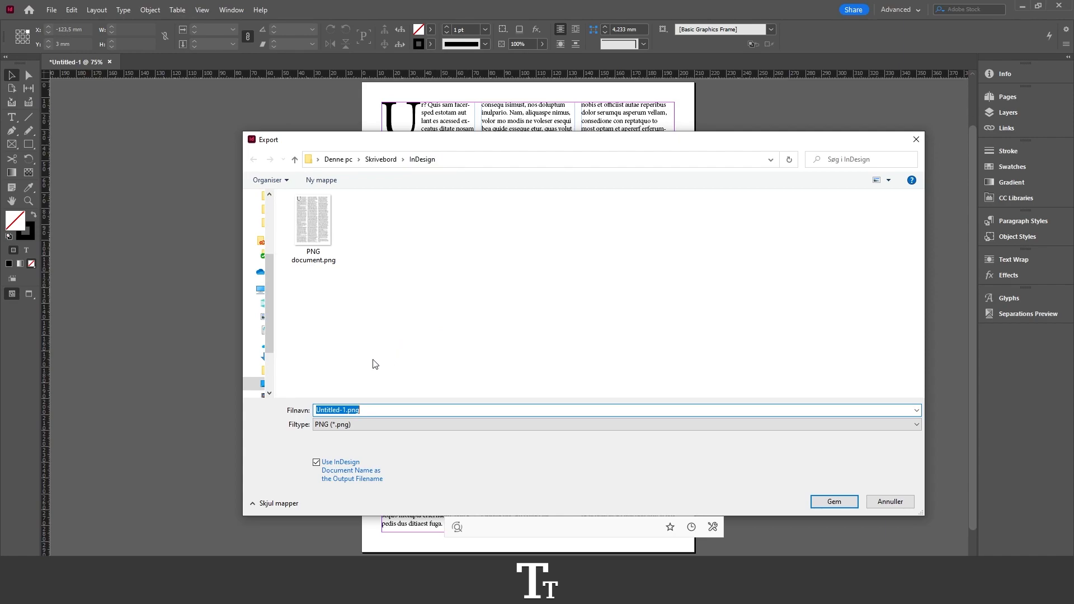
Clear the default Untitled-1 name and enter 'JPEG document' as the output file name.
left_click(330, 411)
key("shift+End")
left_click_drag(330, 411, 316, 411)
key("BackSpace")
type("JPEG")
type(" document")
Choose JPEG (*.jpg) as the file type and confirm, reaching the JPEG export options.
left_click(338, 426)
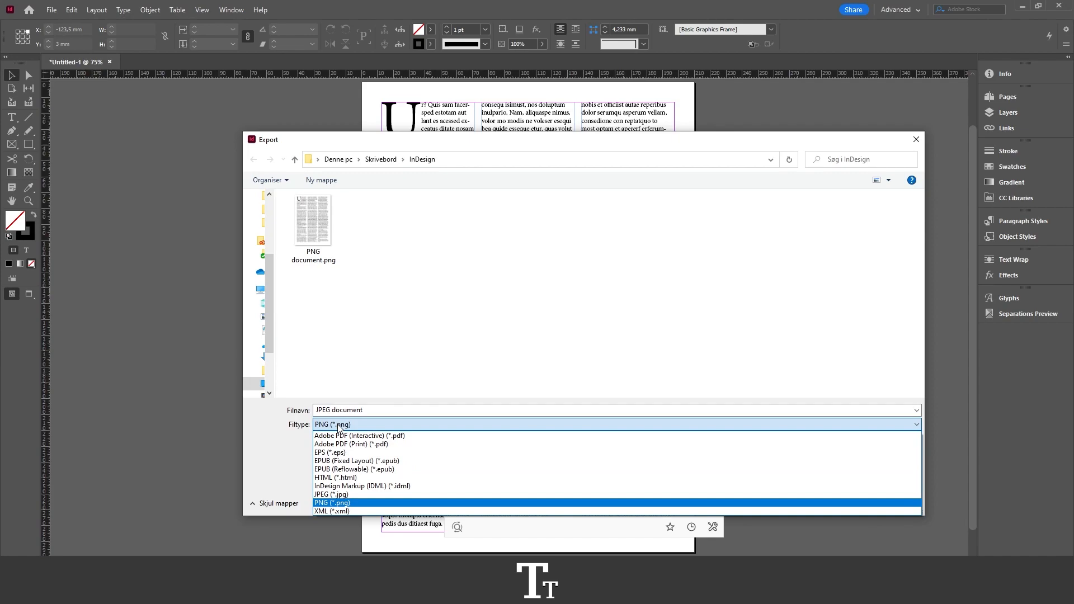
left_click(355, 495)
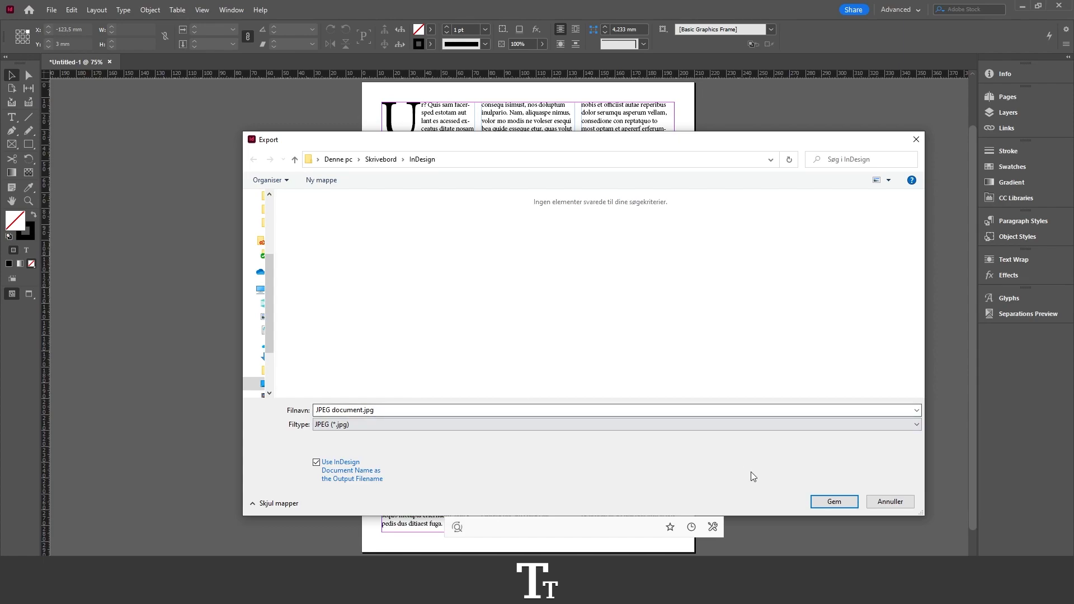
left_click(835, 503)
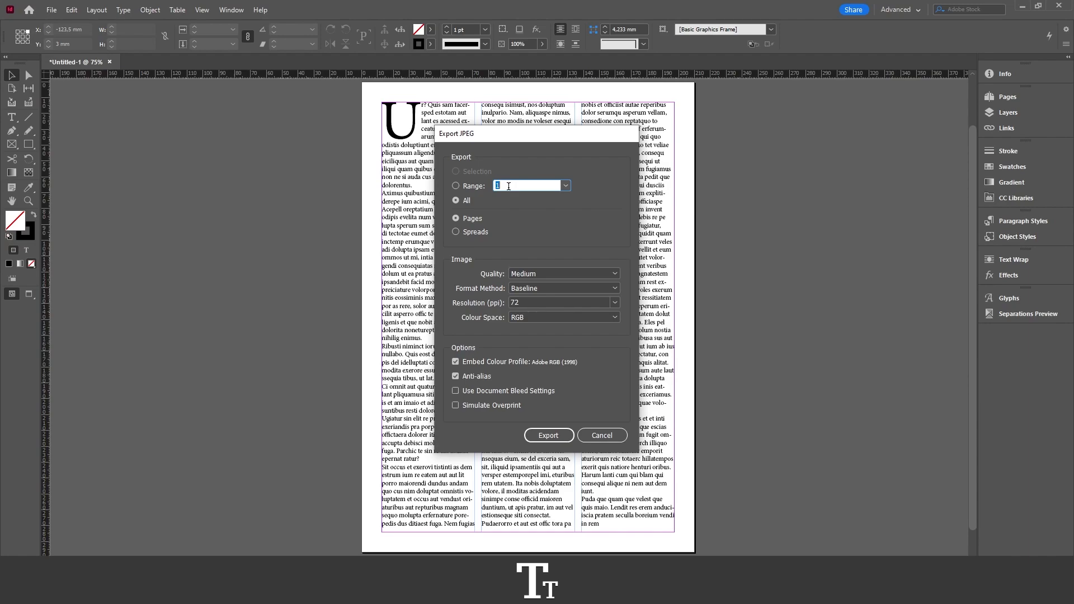
Bring up the image quality choices in the Export JPEG options.
left_click(471, 186)
left_click(531, 275)
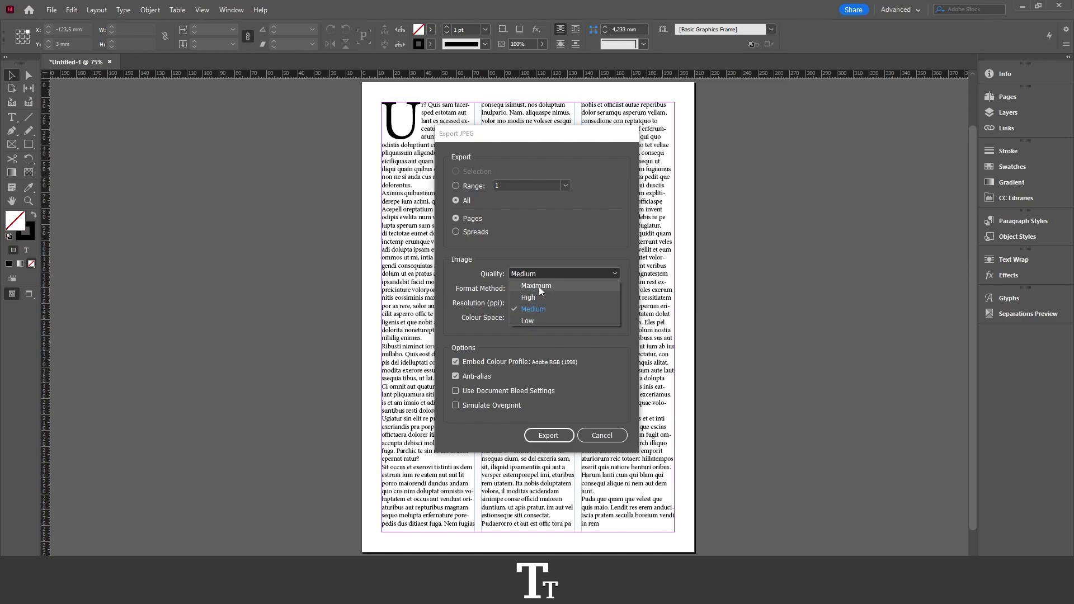
Set quality to Maximum while keeping Baseline format method, 72 ppi resolution and RGB colour space.
left_click(562, 287)
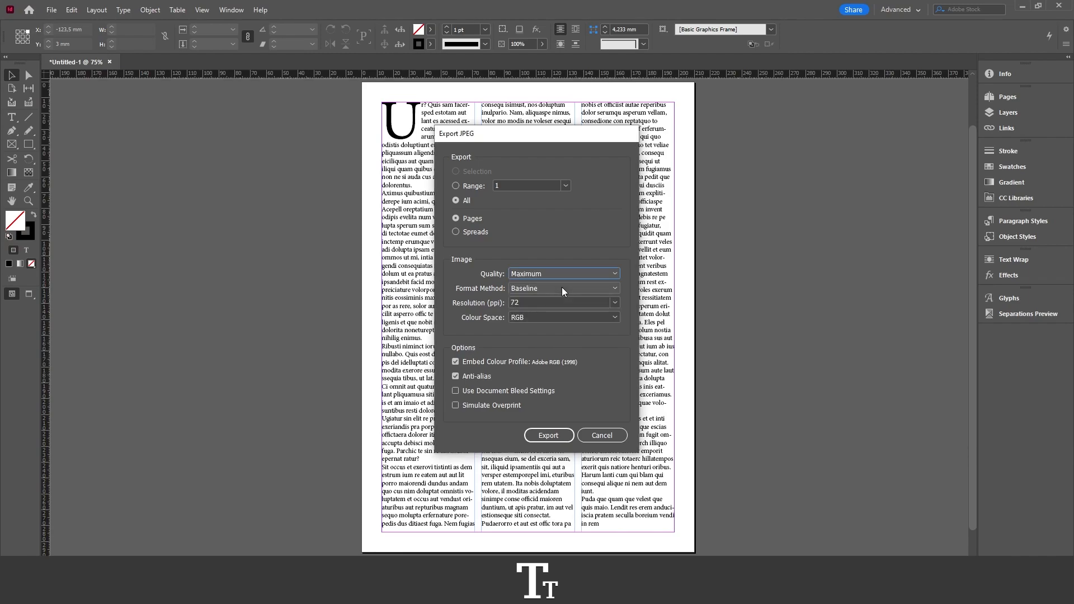
key("Tab")
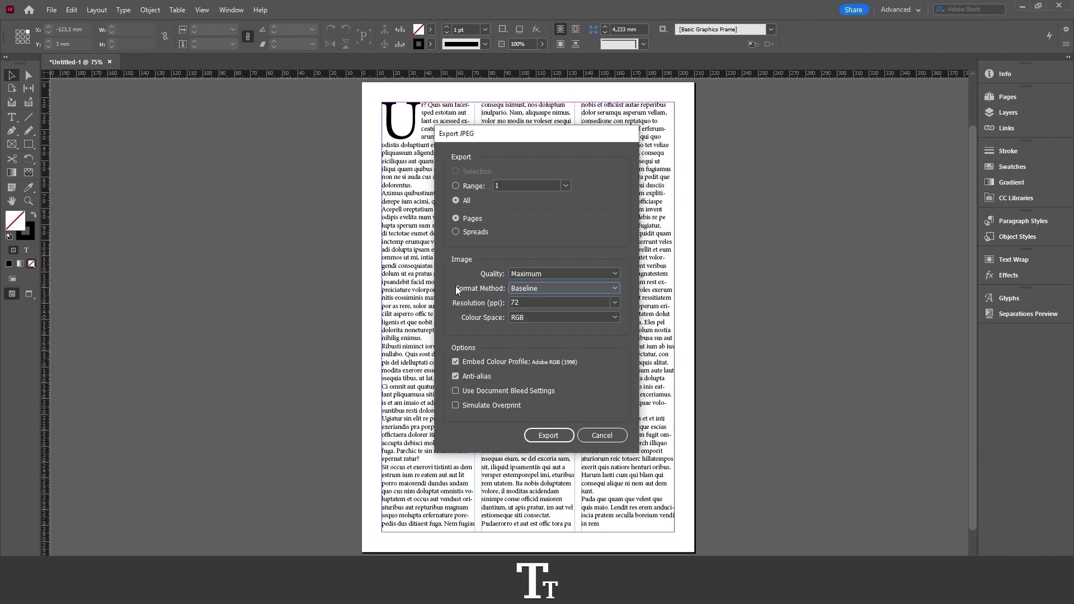
left_click(523, 287)
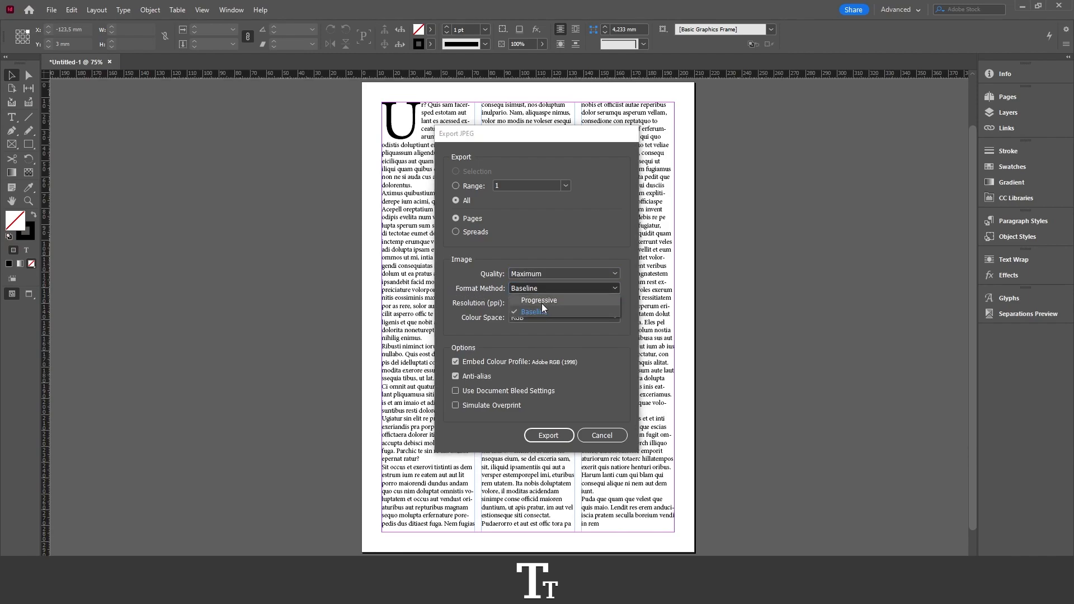
left_click(556, 311)
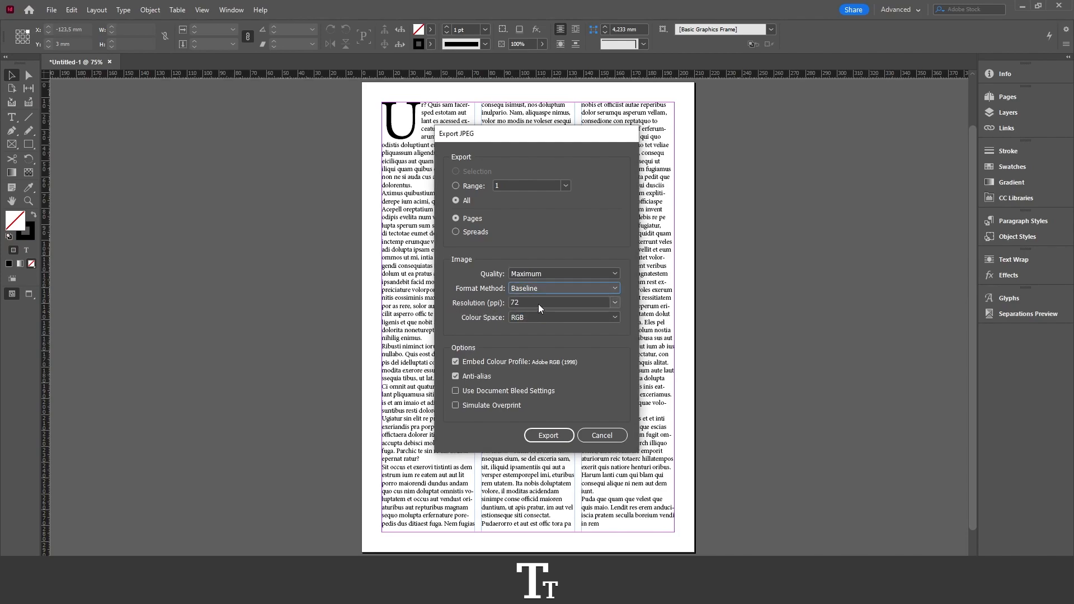
left_click(539, 304)
left_click(614, 303)
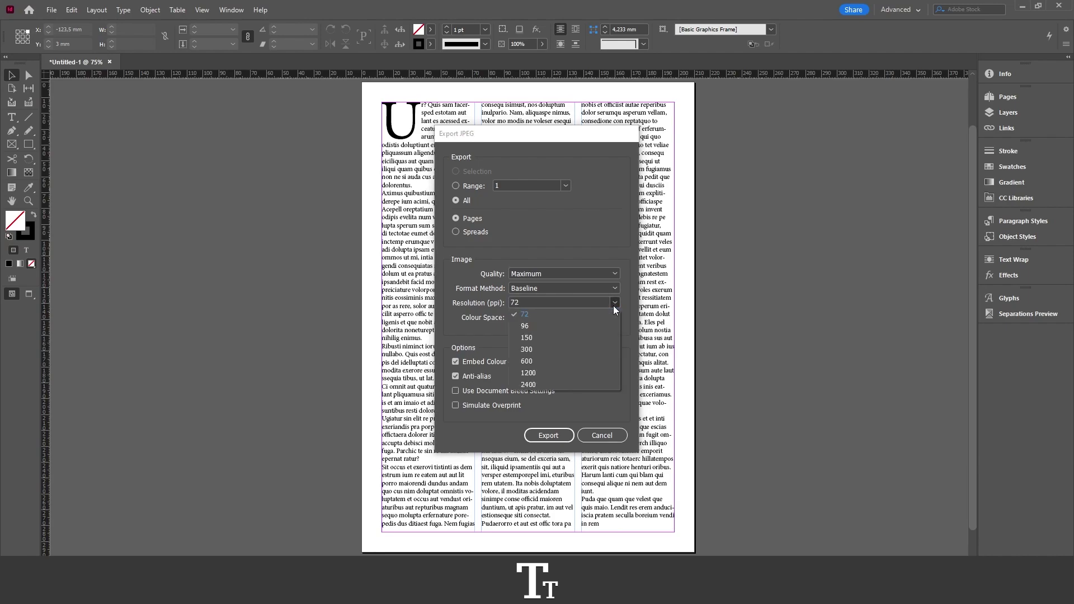
left_click(528, 315)
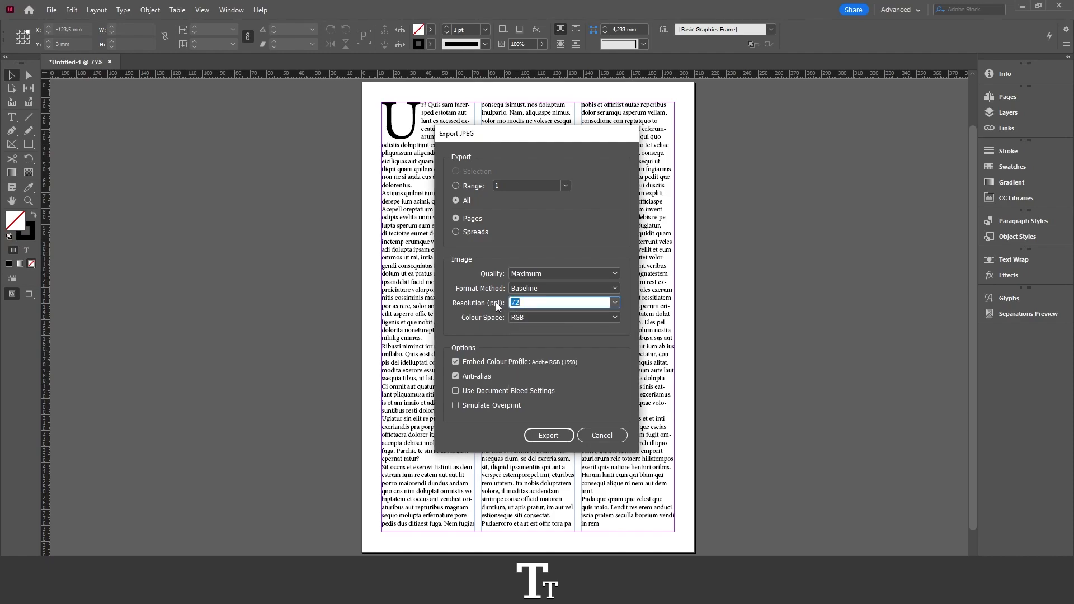
left_click(522, 317)
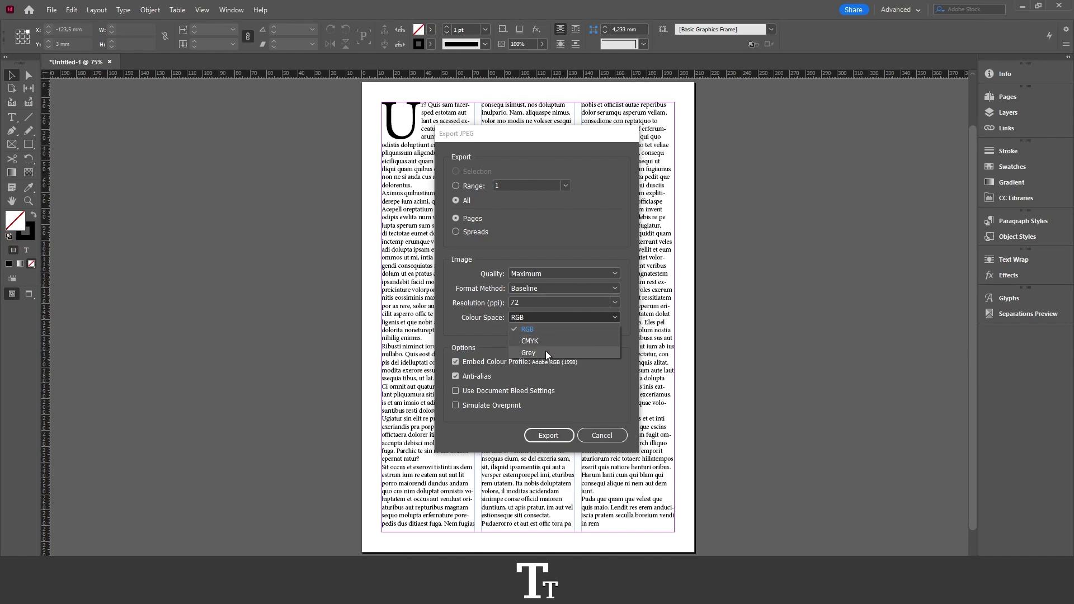
left_click(493, 328)
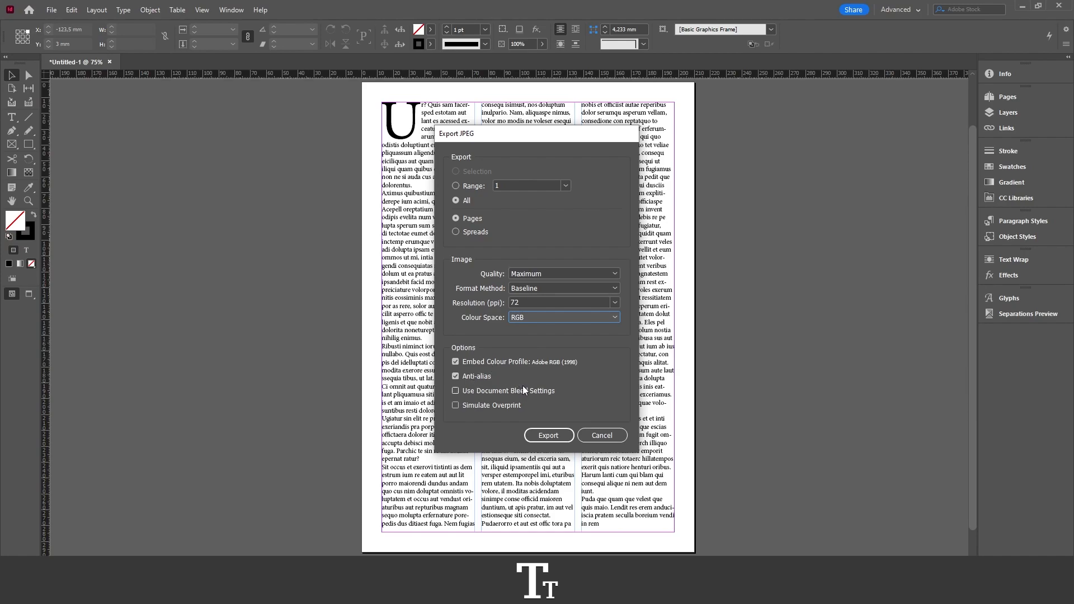
Export the page as JPEG document.jpg and show the InDesign output folder from the taskbar.
left_click(554, 433)
left_click(547, 437)
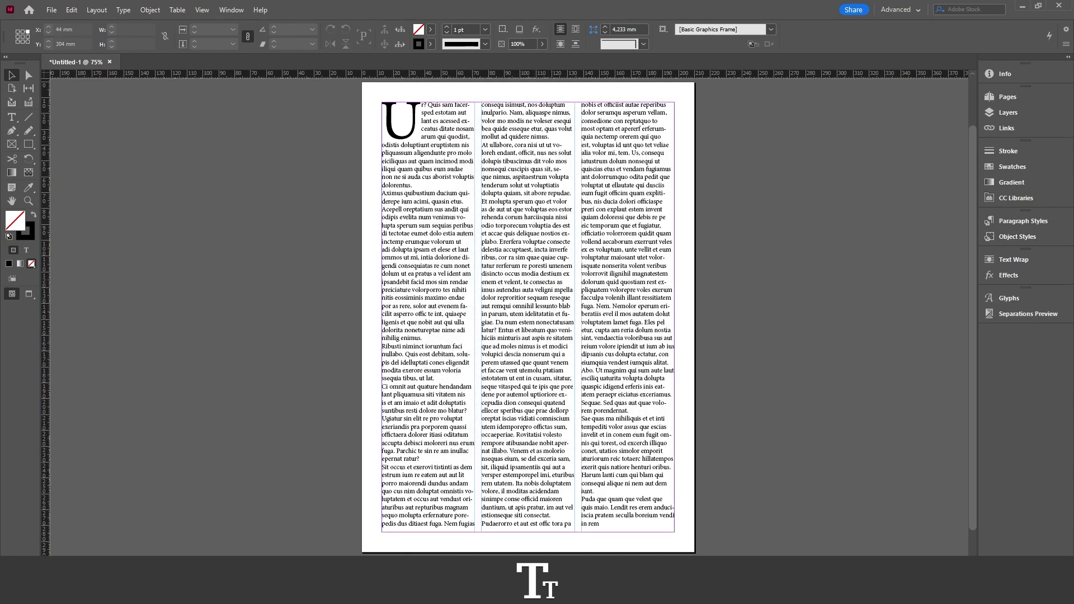
left_click(413, 525)
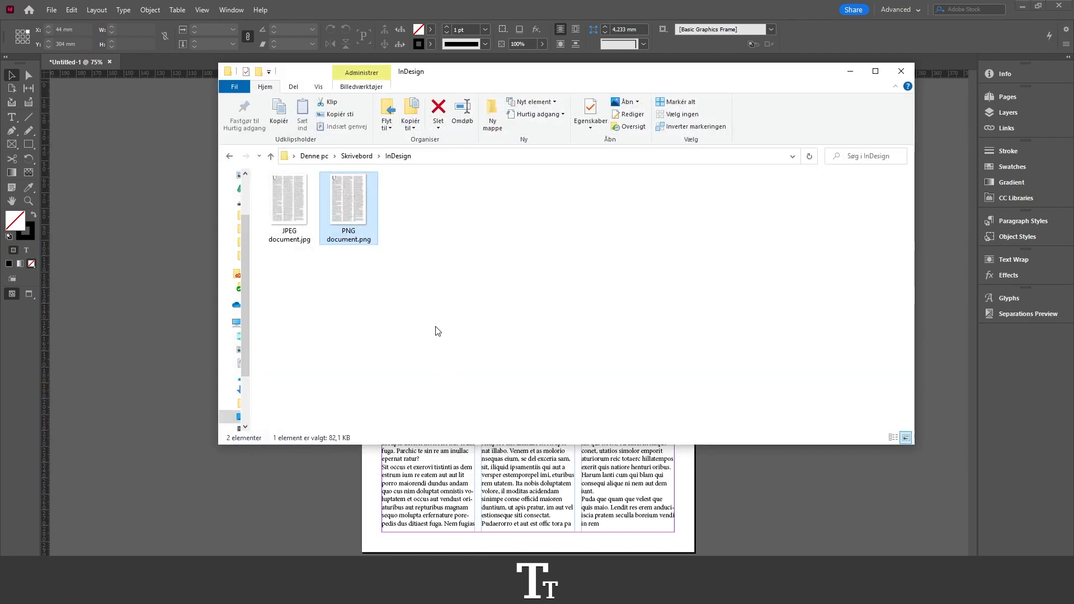
Preview JPEG document.jpg (595 × 842 px, 420 KB) from the output folder.
left_click(436, 331)
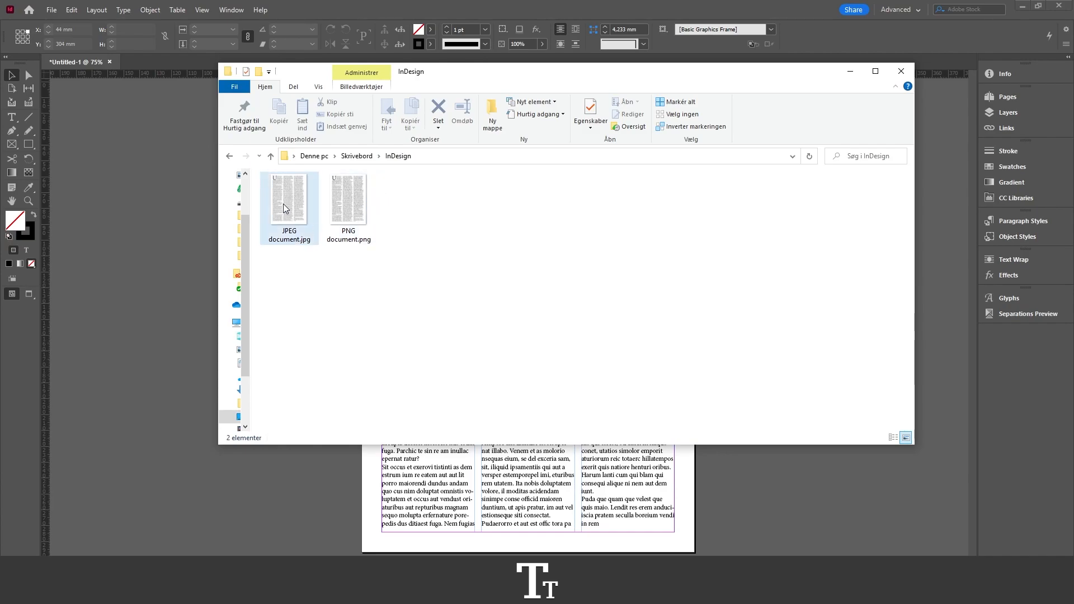
mouse_move(289, 201)
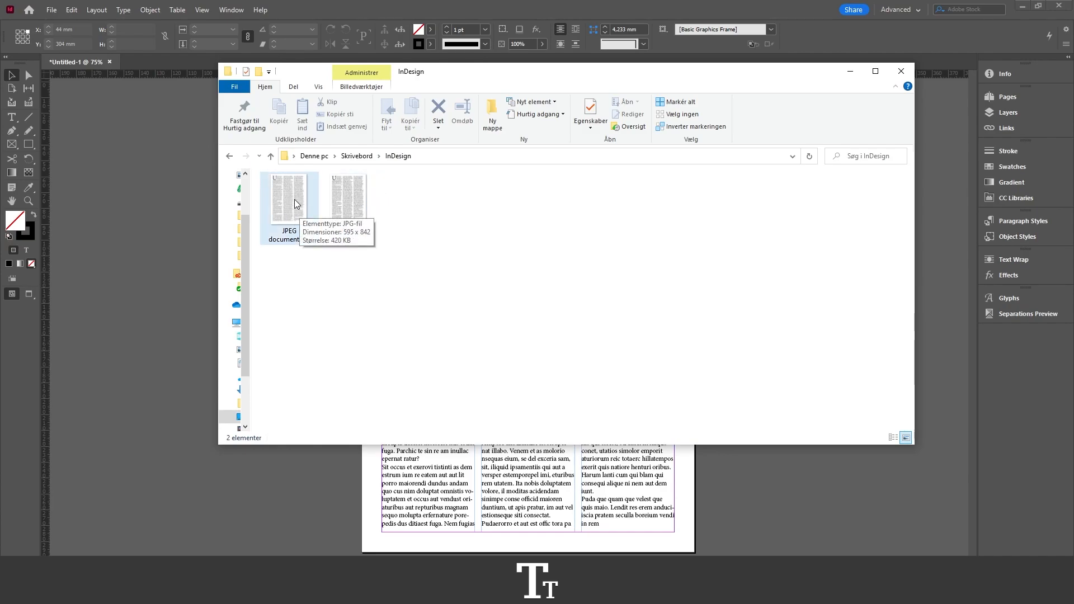
double_click(291, 193)
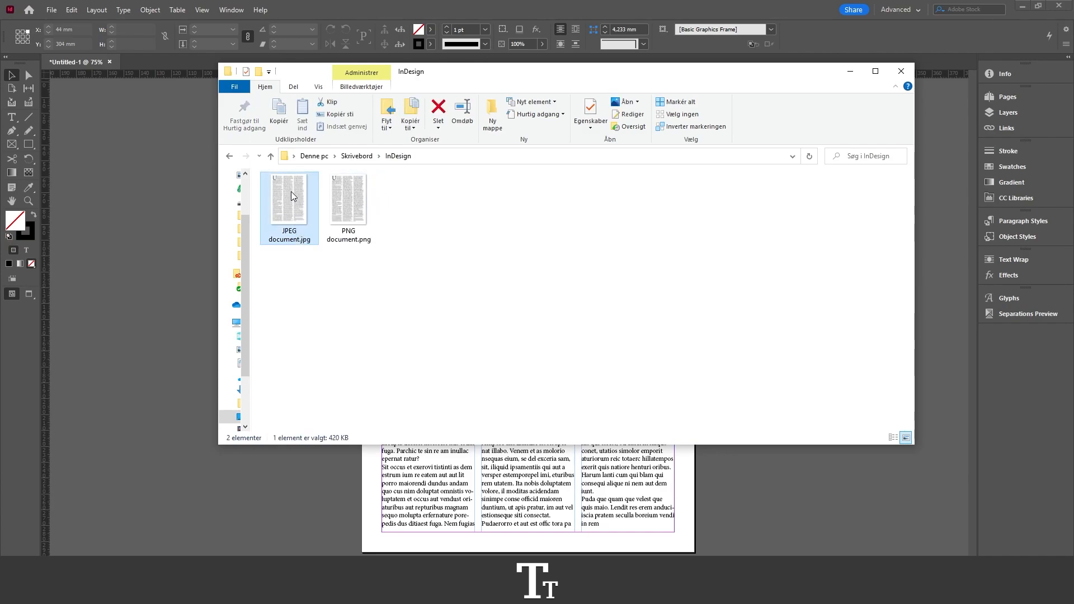